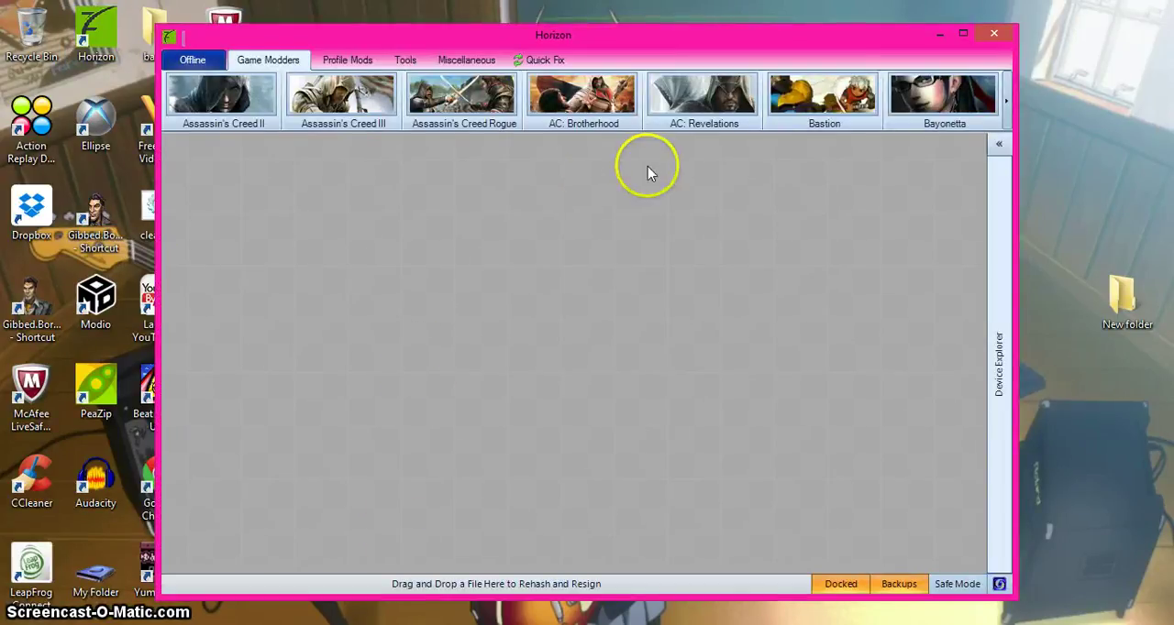
# Step: Expand and collapse the Device Explorer sidebar, then close the Internet Explorer window
pyautogui.click(998, 144)
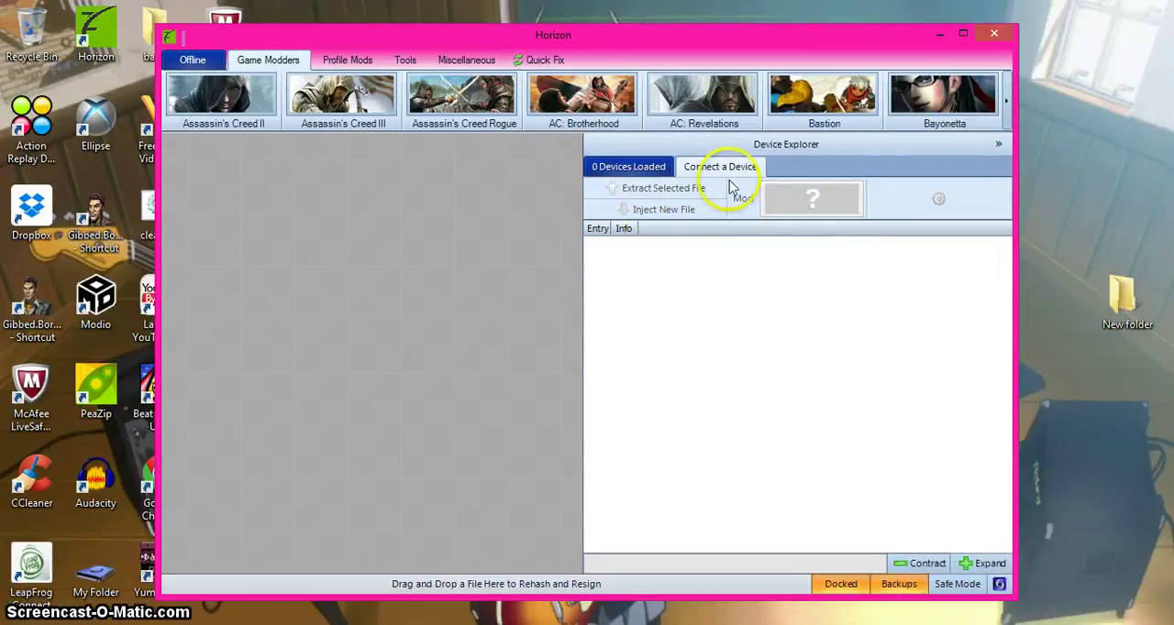
pyautogui.click(999, 144)
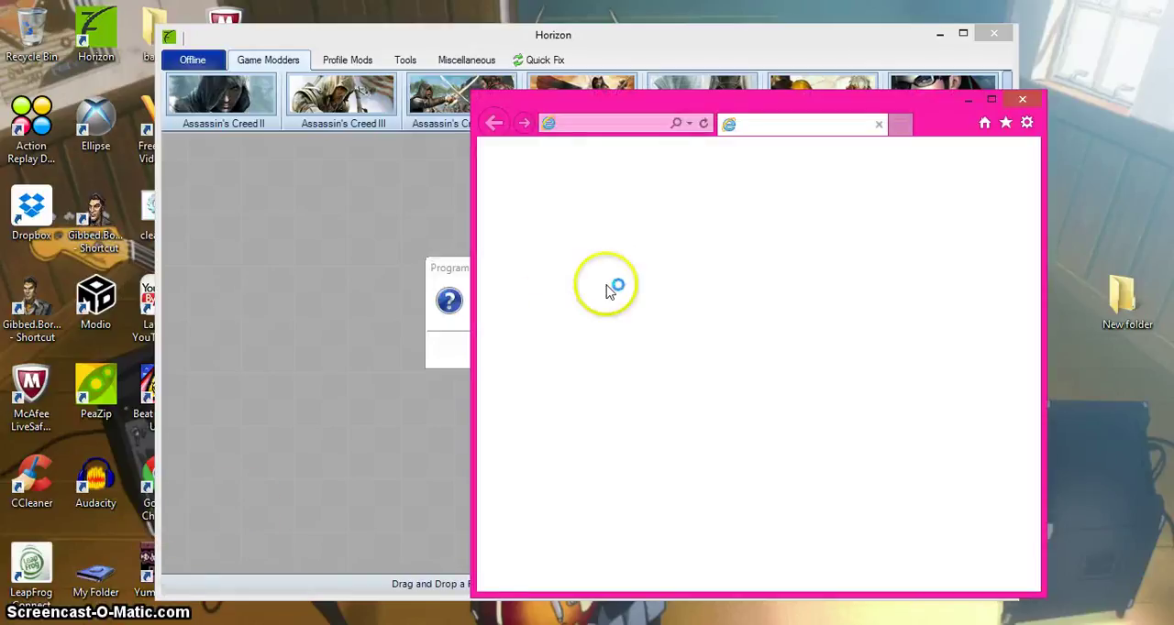
pyautogui.click(1023, 98)
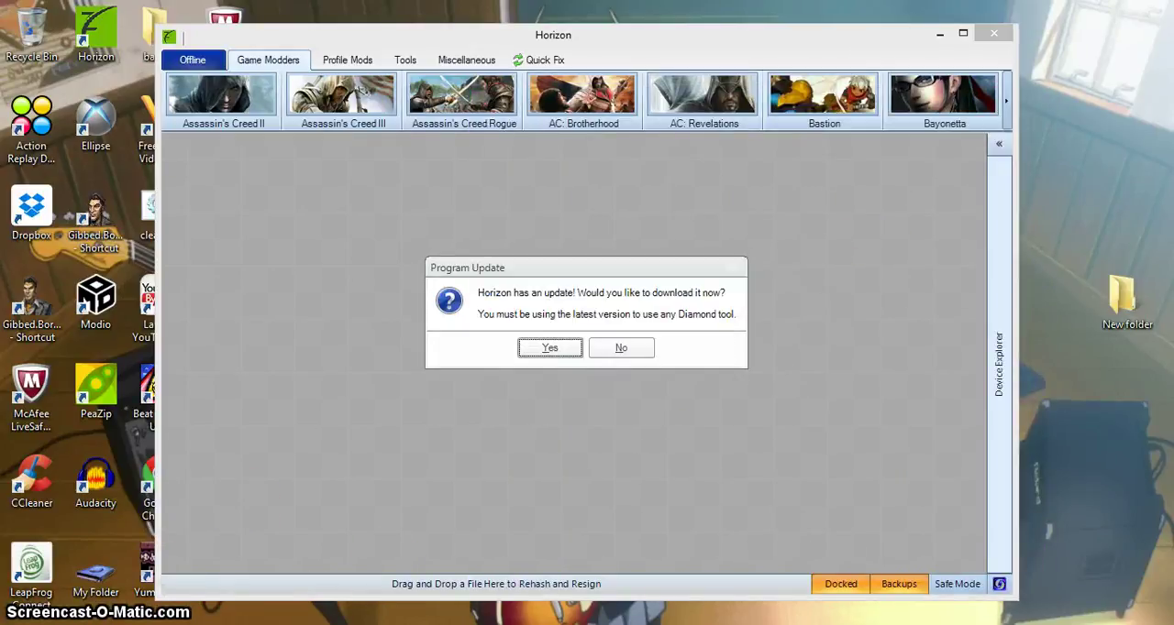
# Step: In File Explorer, open drive D: and the Techno Rebounds Games saves folder
pyautogui.press('super+e')
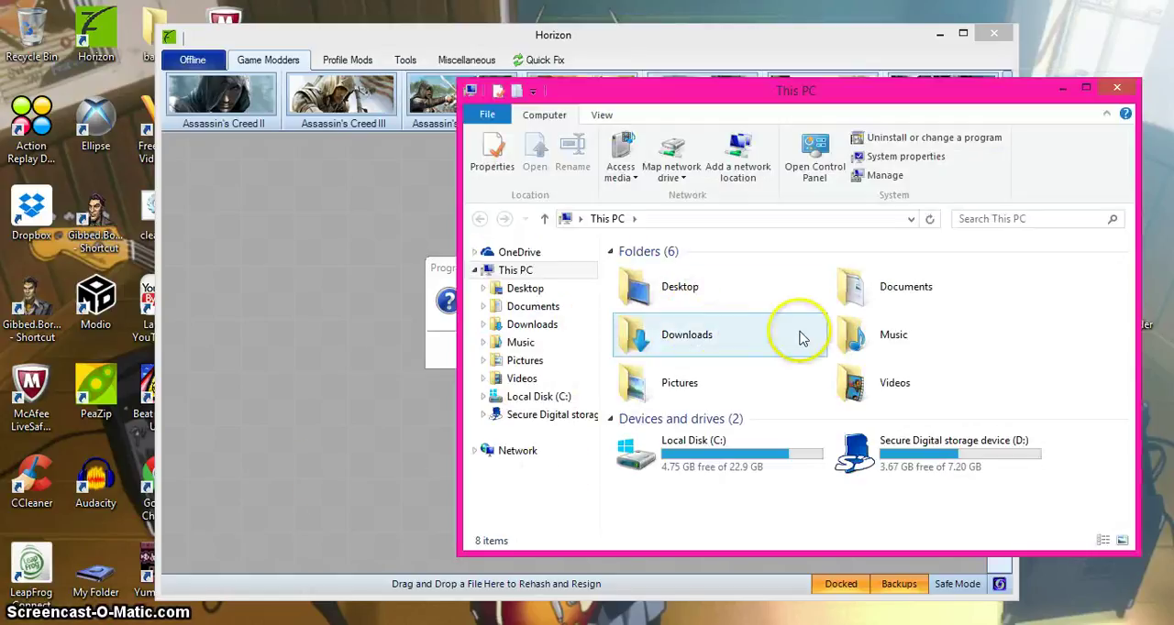
pyautogui.click(559, 414)
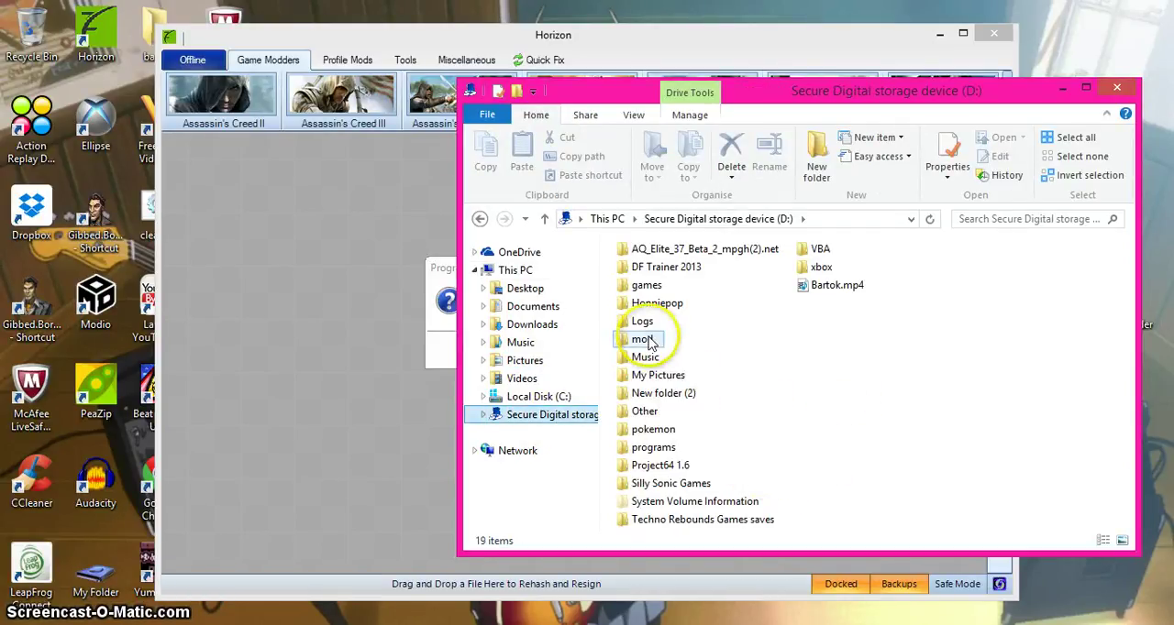
pyautogui.click(645, 339)
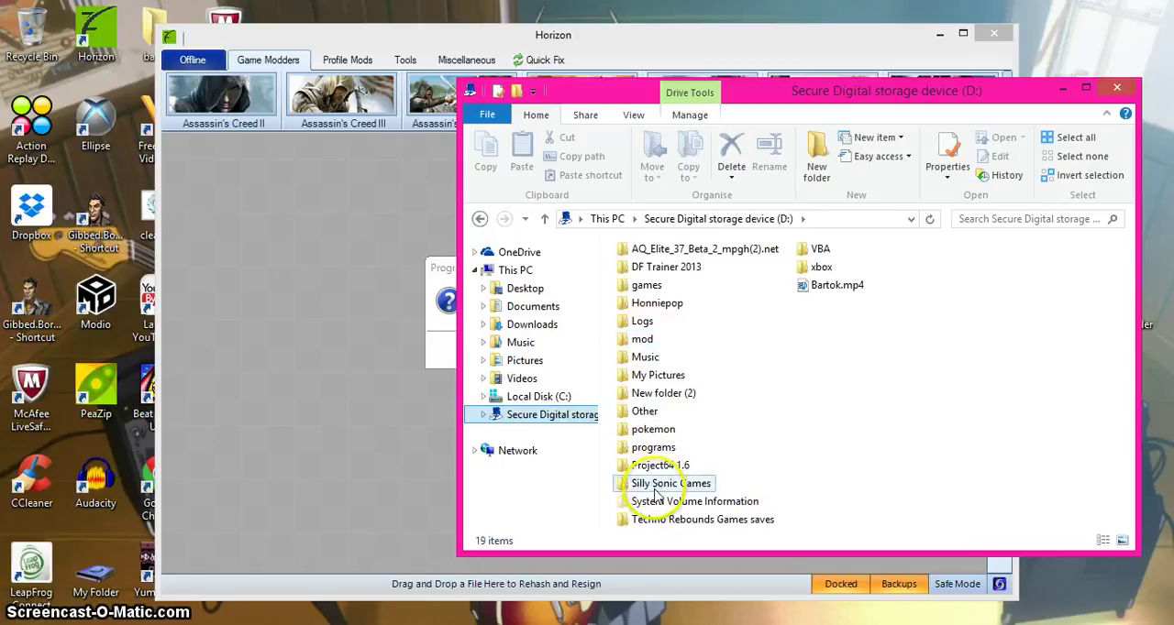
pyautogui.click(665, 521)
pyautogui.doubleClick(665, 521)
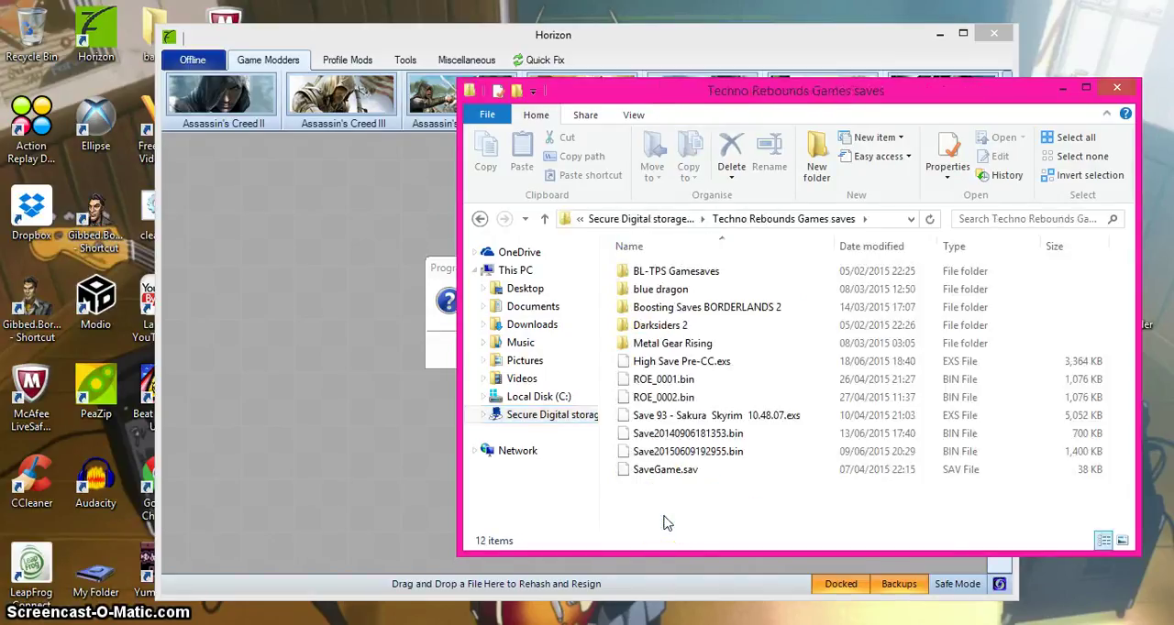
# Step: Open Boosting Saves BORDERLANDS 2 and drag SaveGame2.sav onto Horizon
pyautogui.click(660, 380)
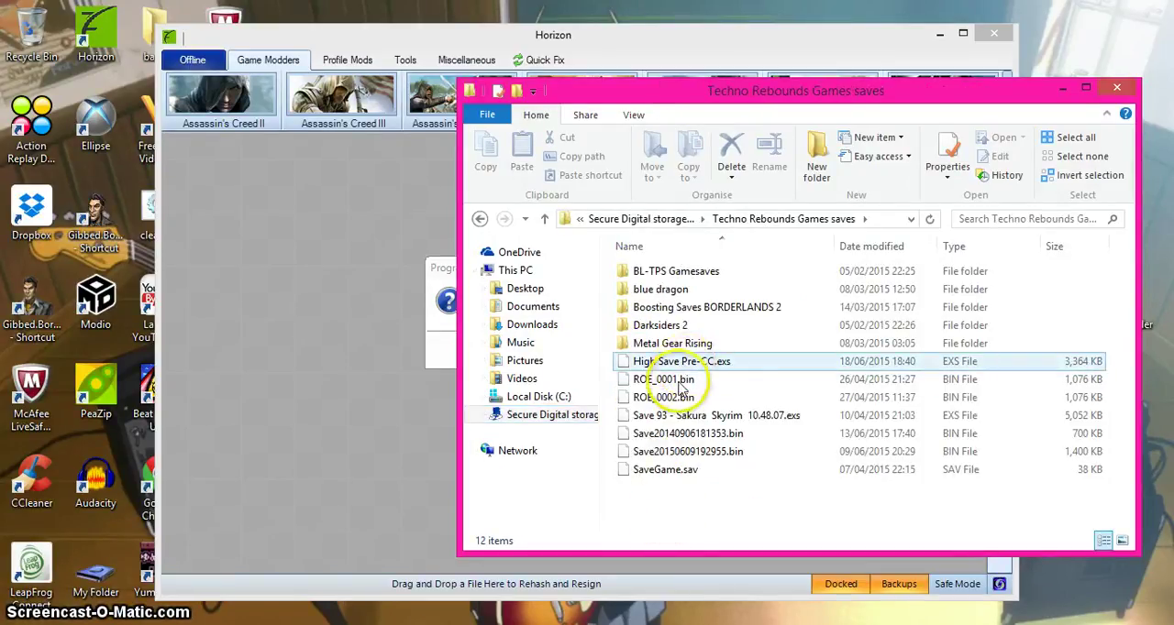
pyautogui.click(666, 449)
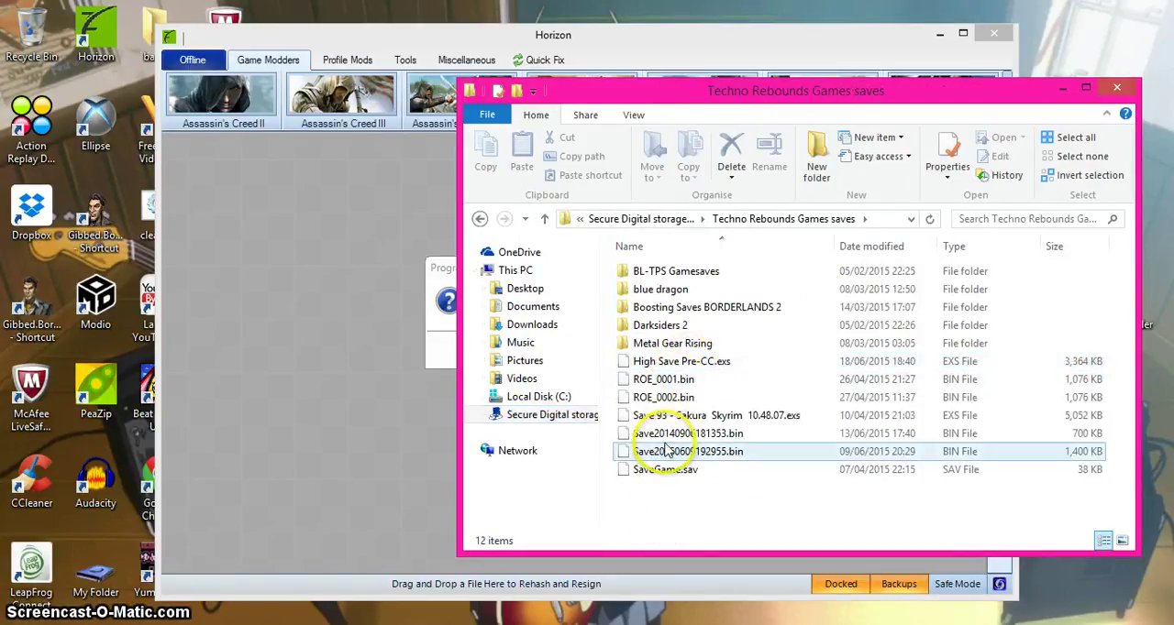
pyautogui.click(677, 308)
pyautogui.doubleClick(676, 308)
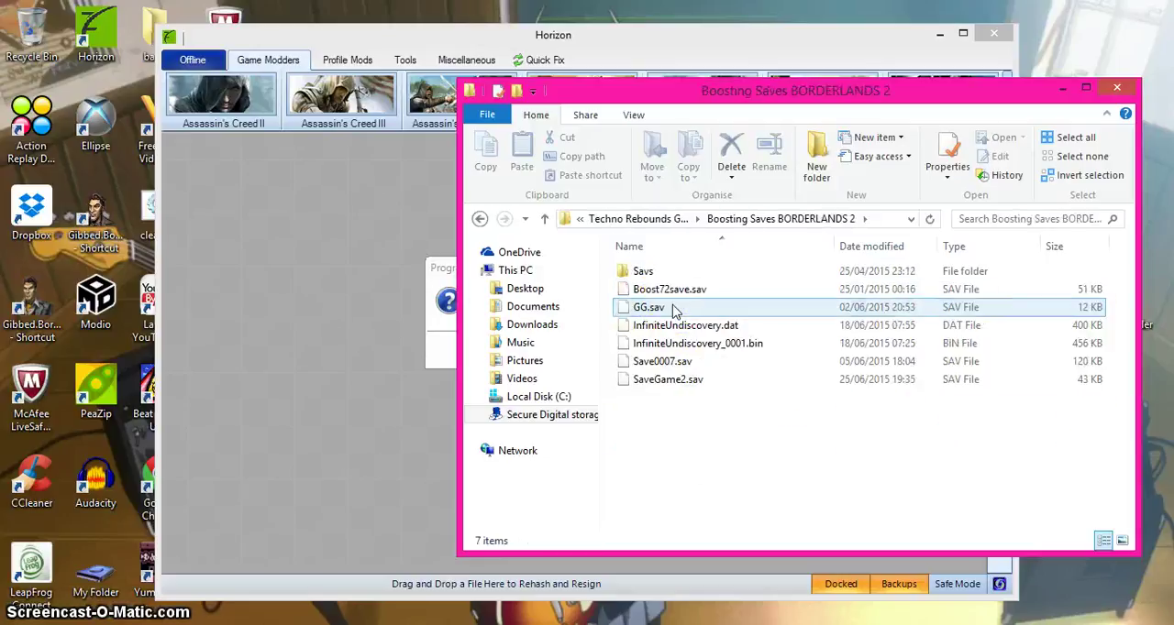
pyautogui.click(697, 343)
pyautogui.moveTo(667, 380); pyautogui.dragTo(364, 321)
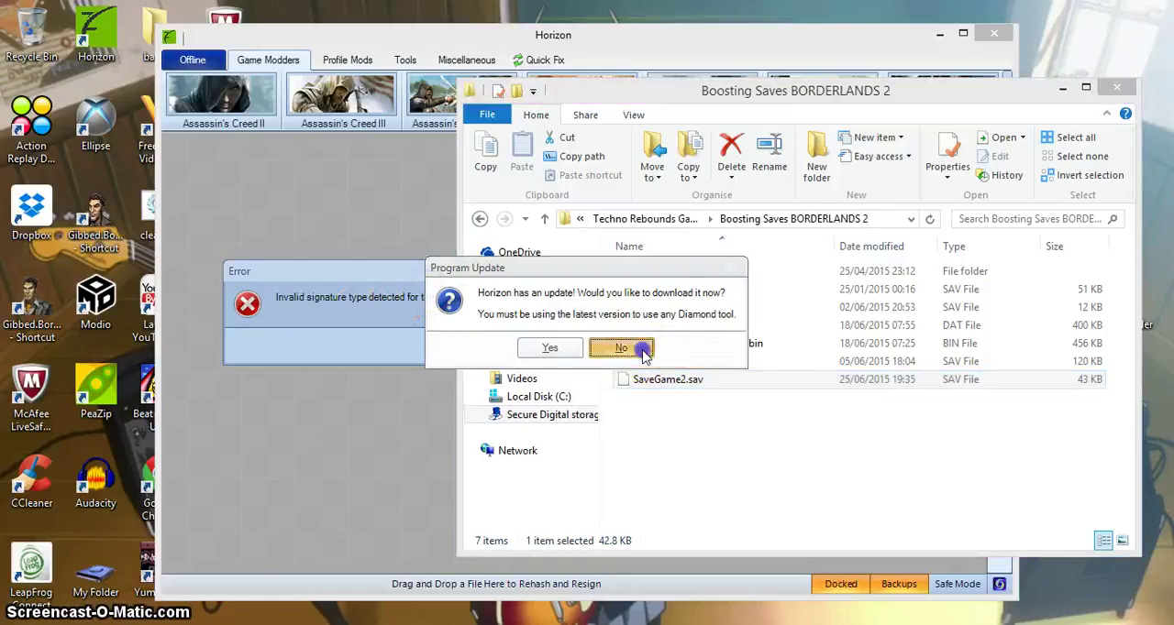
# Step: Decline the Horizon program update and dismiss the invalid-signature error
pyautogui.click(621, 348)
pyautogui.click(445, 296)
pyautogui.click(587, 351)
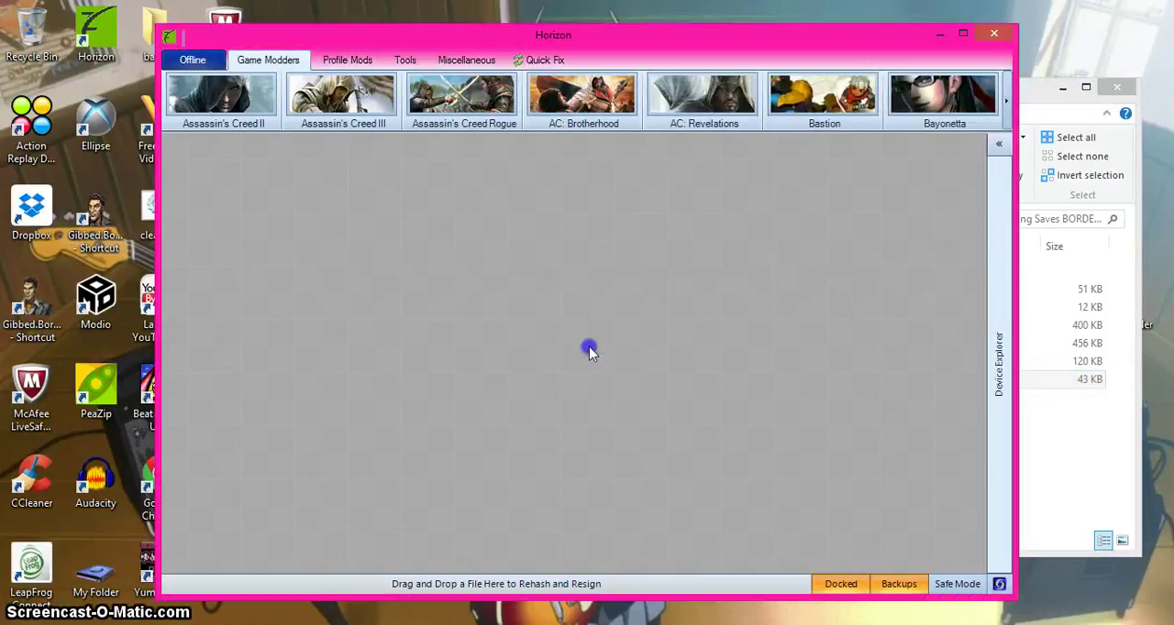
# Step: Acknowledge the offline-mode notice and return Explorer to the Techno Rebounds Games saves folder
pyautogui.click(1036, 91)
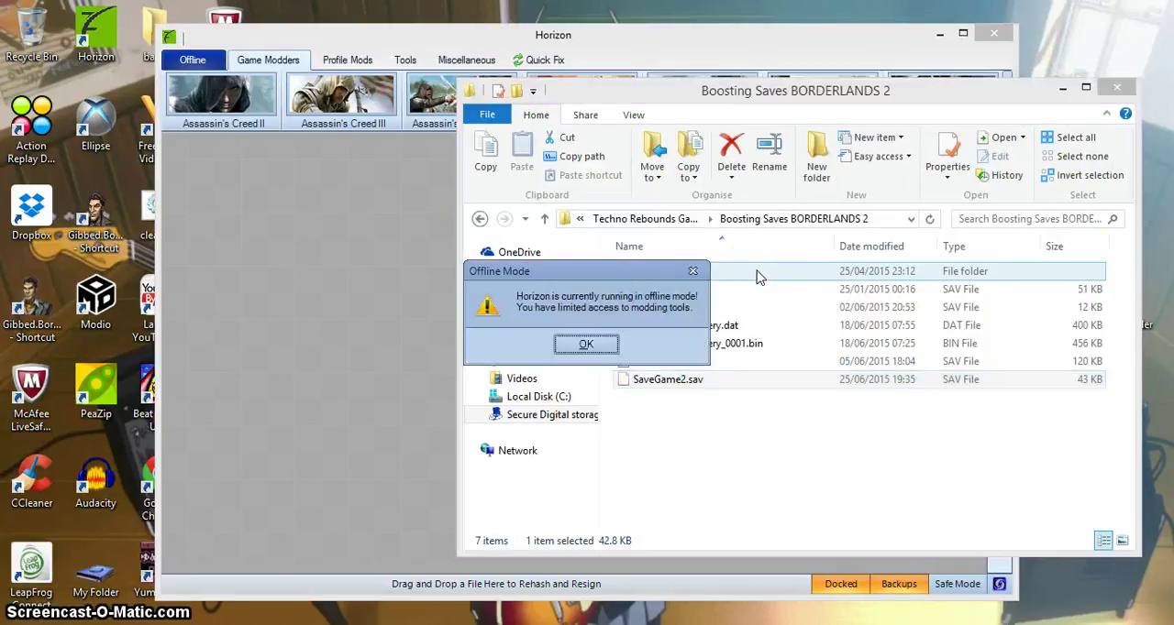
pyautogui.click(588, 347)
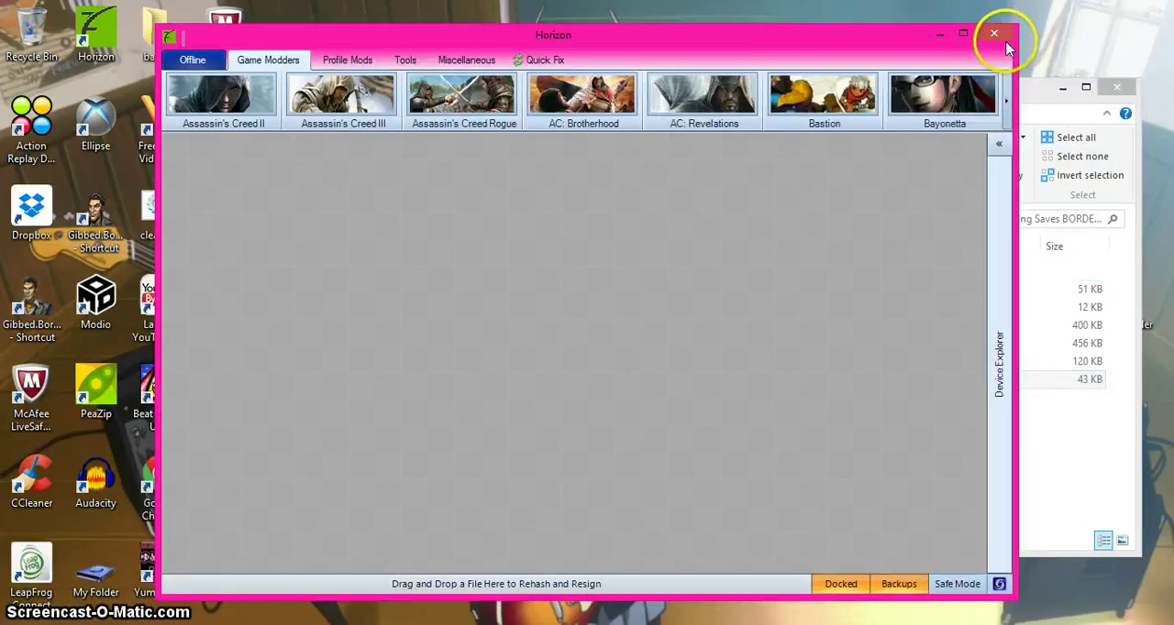
pyautogui.click(996, 35)
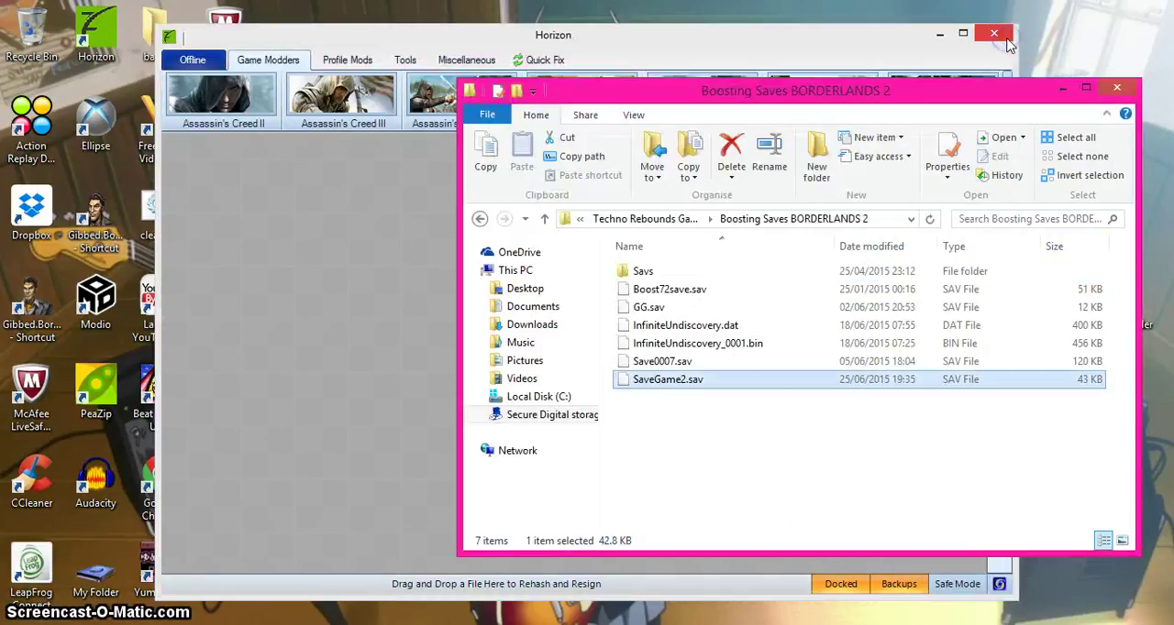
pyautogui.click(480, 218)
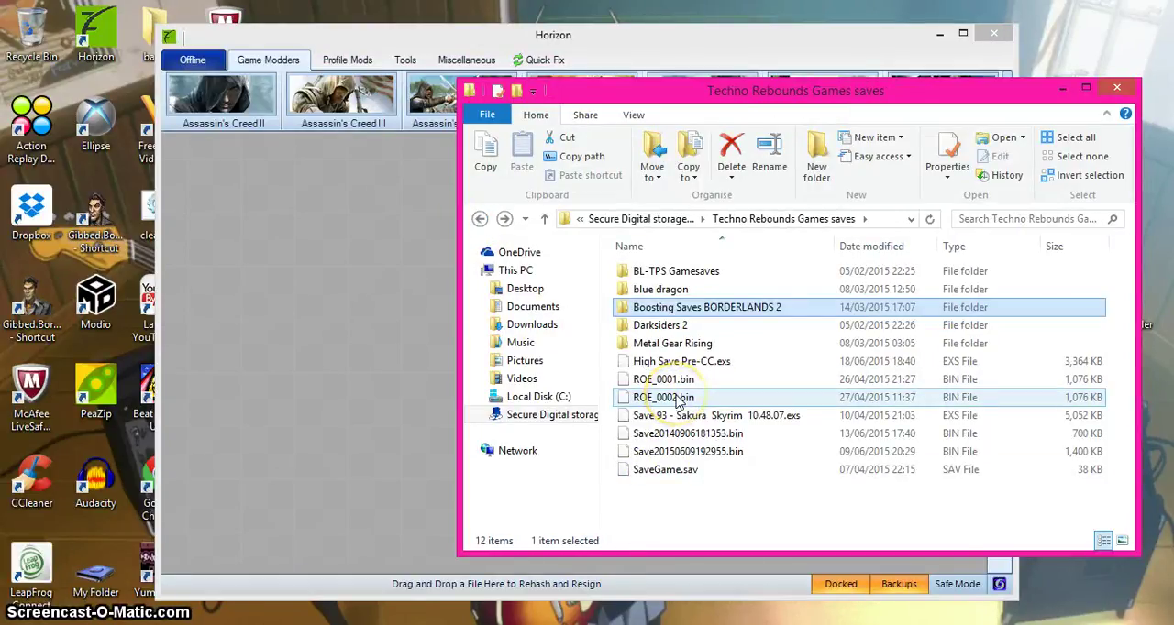
# Step: Load ROE_0002.bin into Horizon and change its profile to HACK TESTER
pyautogui.moveTo(663, 397); pyautogui.dragTo(293, 272)
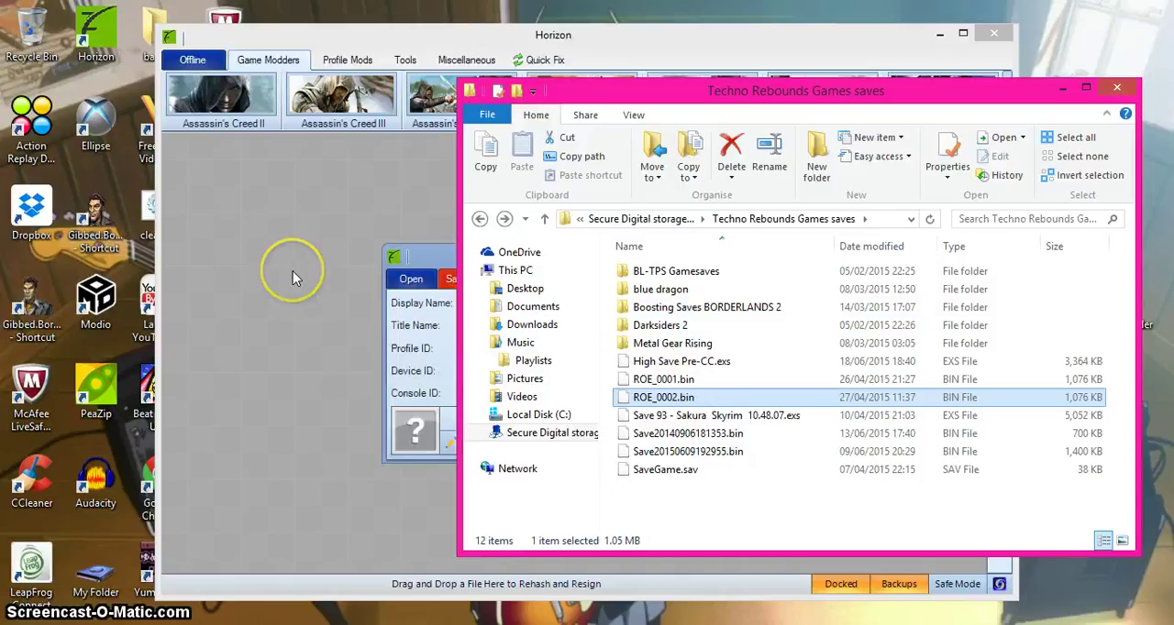
pyautogui.click(424, 253)
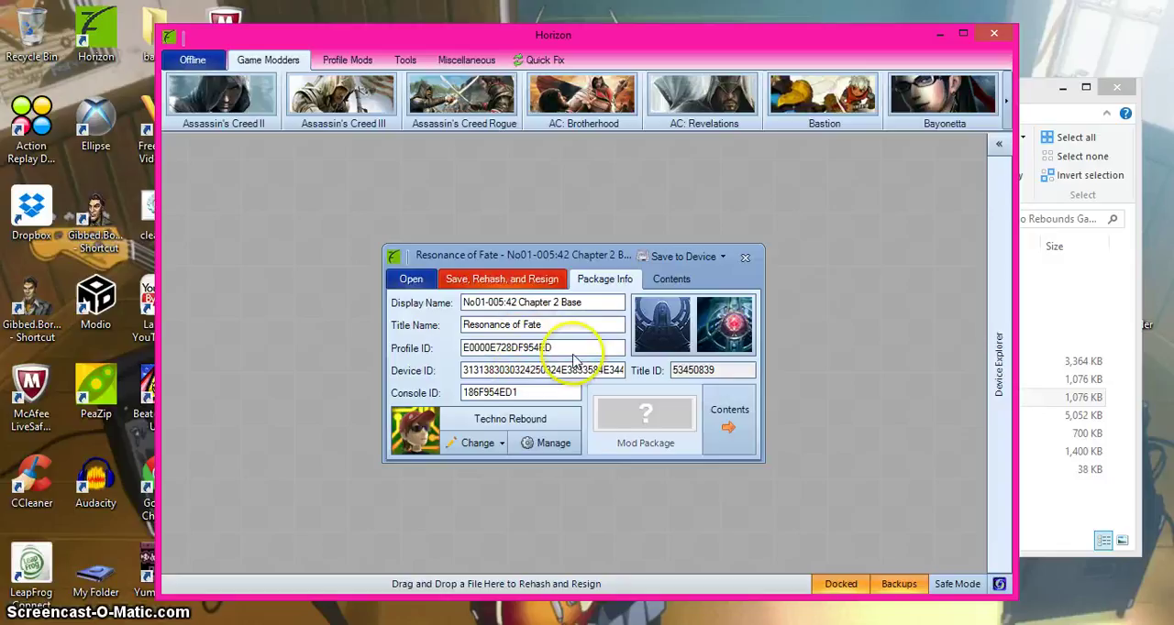
pyautogui.click(500, 444)
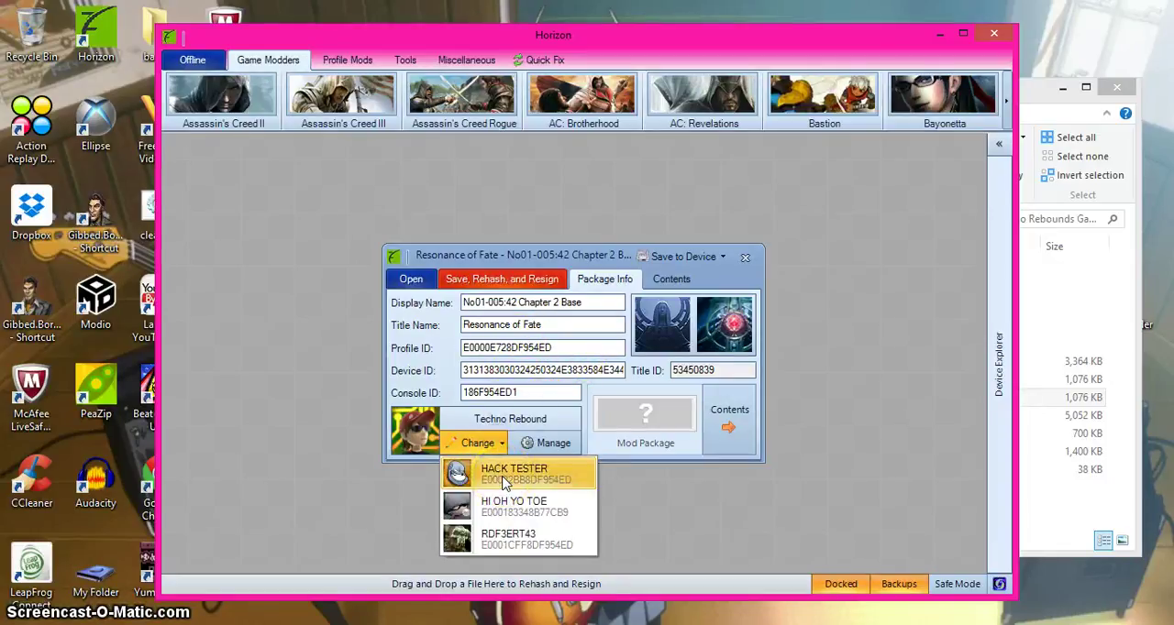
pyautogui.click(503, 477)
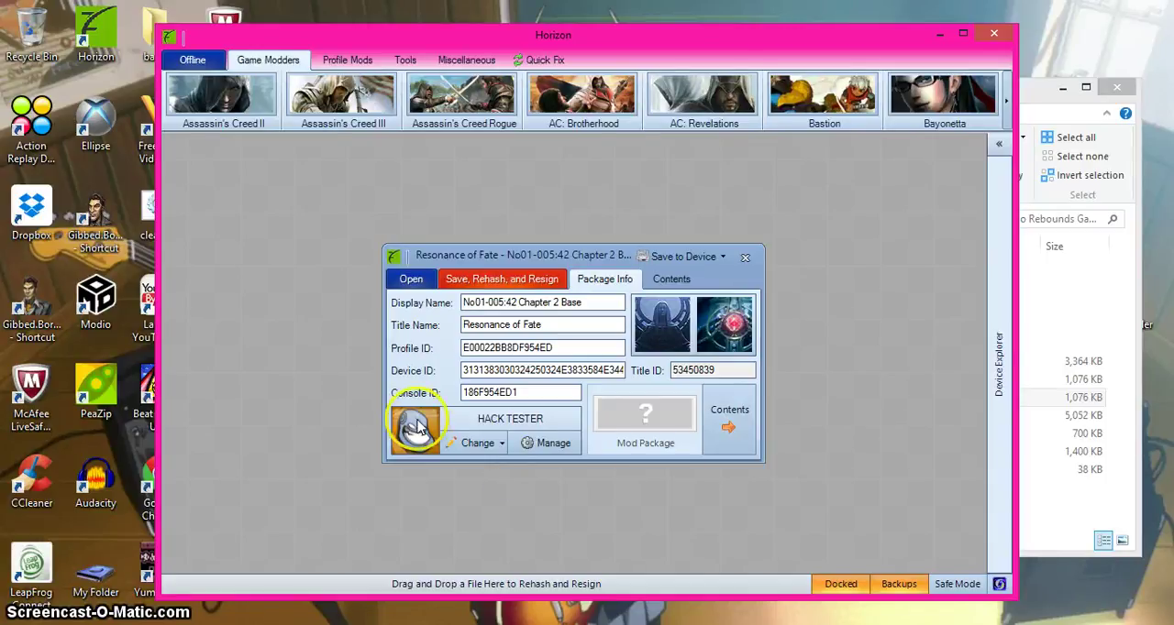
# Step: Check the empty Save to Device list, then select the Profile ID value
pyautogui.click(703, 260)
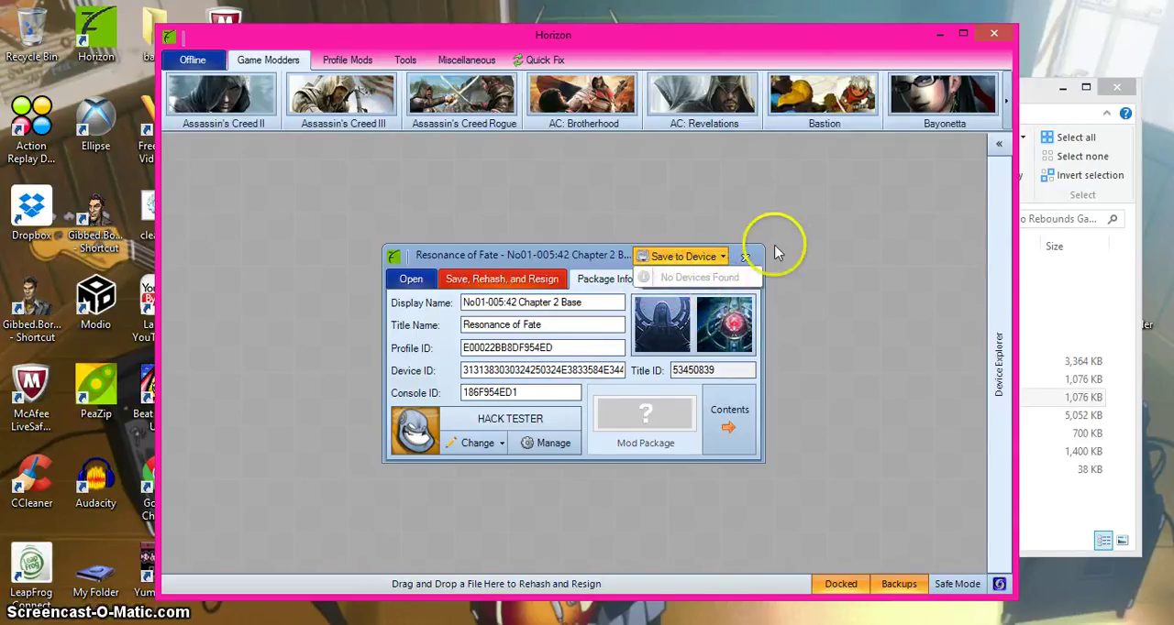
pyautogui.click(596, 266)
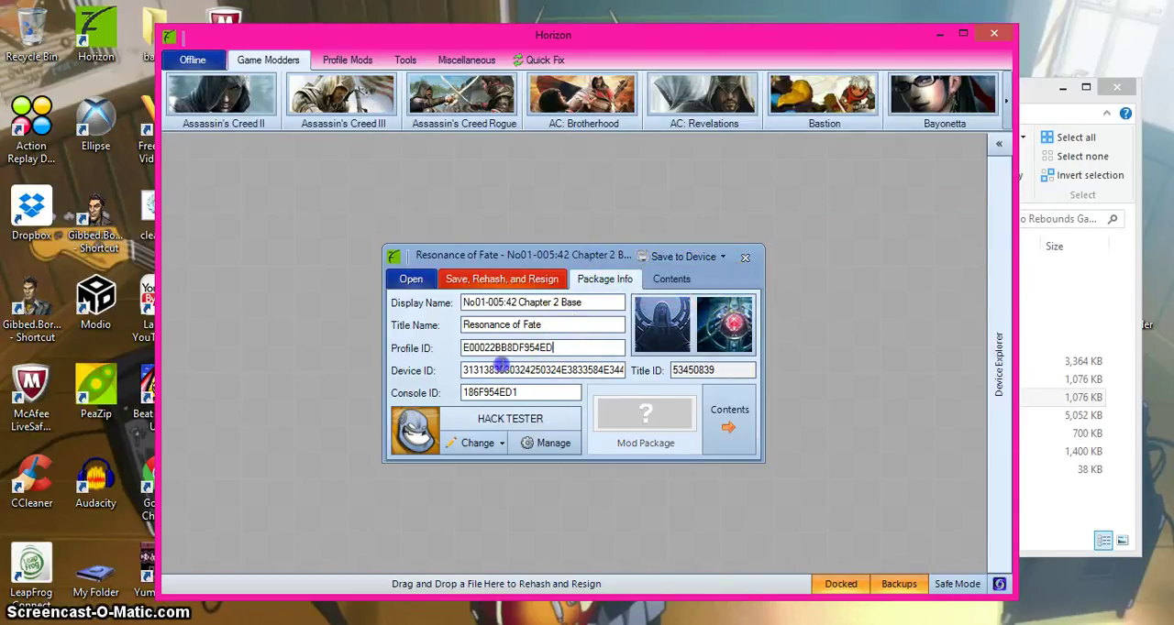
pyautogui.moveTo(559, 347); pyautogui.dragTo(441, 371)
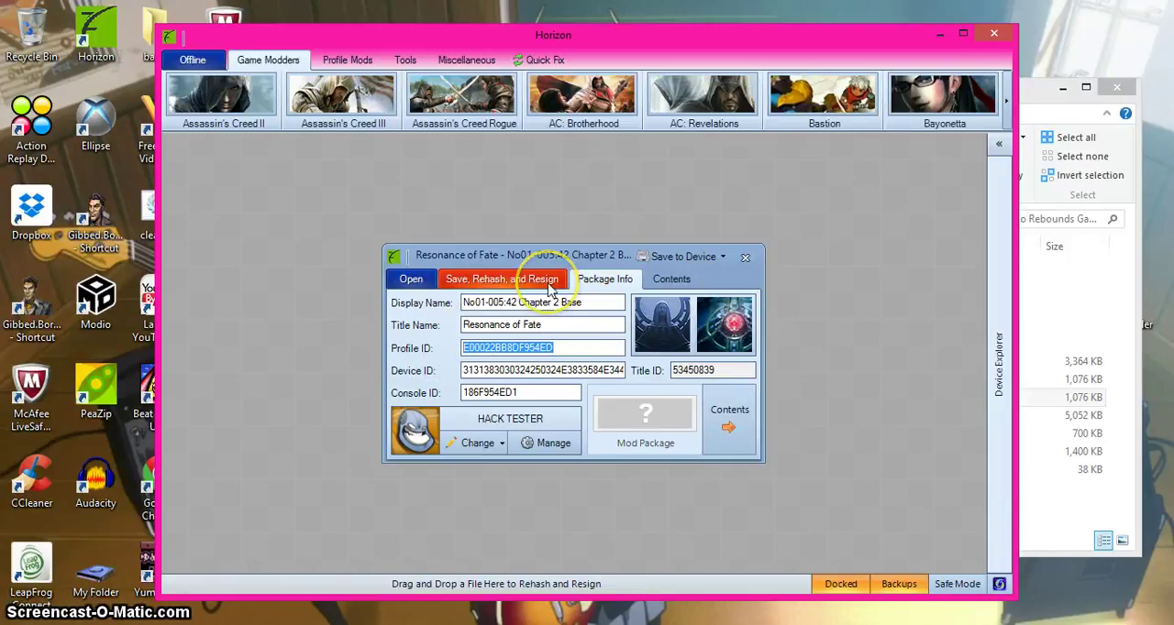
# Step: Close the Resonance of Fate package window and expand Device Explorer, showing zero devices
pyautogui.click(745, 256)
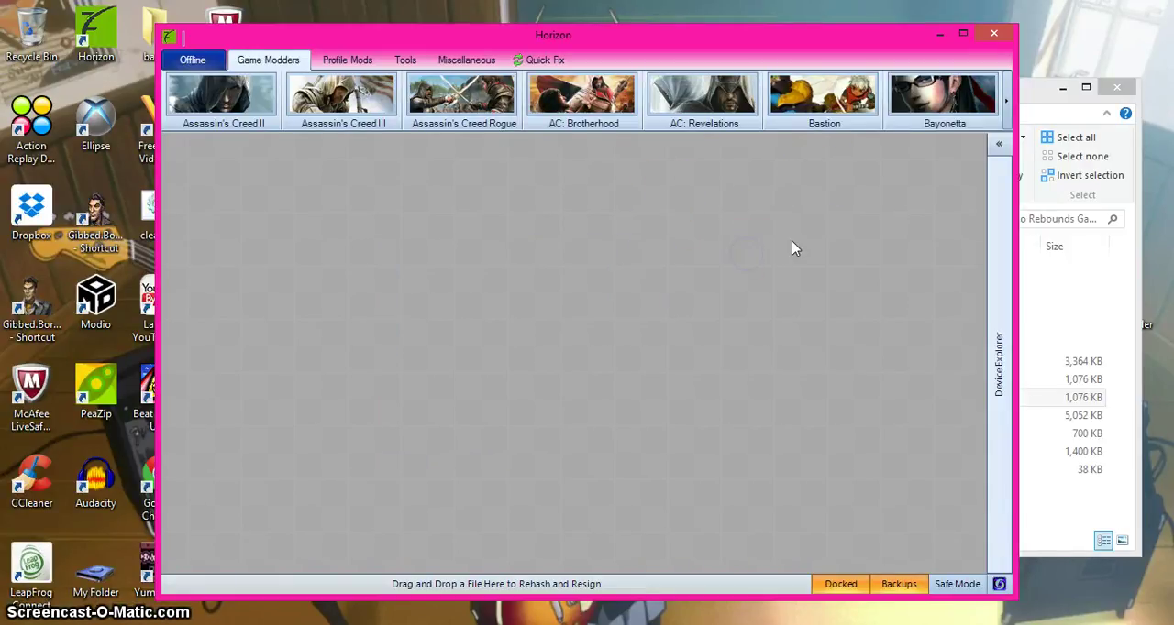
pyautogui.click(996, 148)
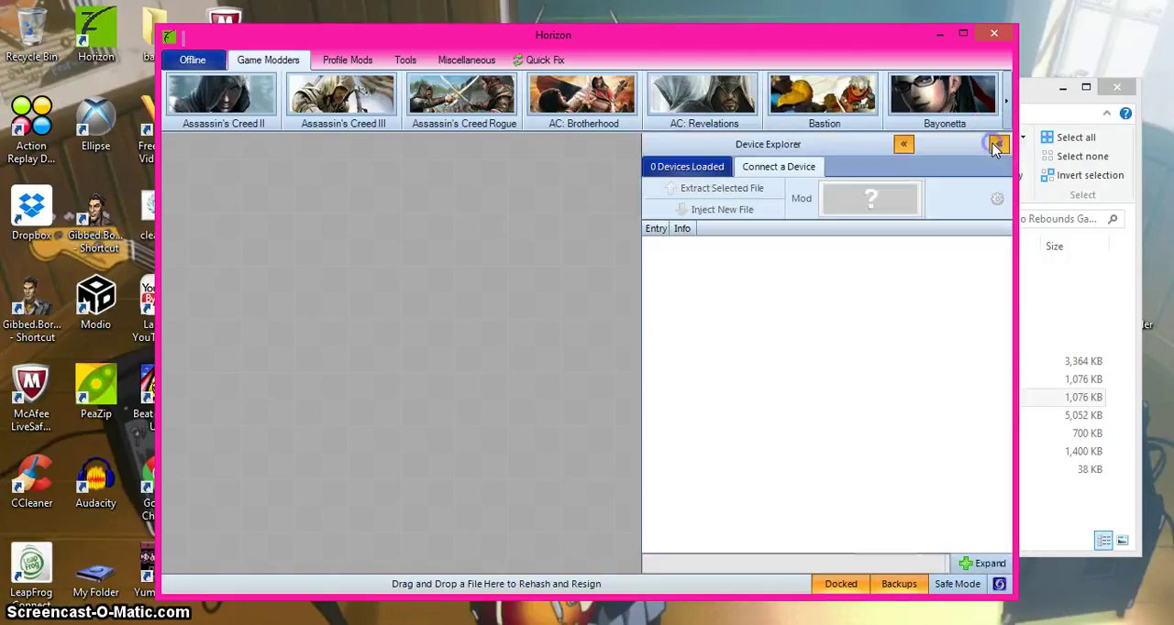